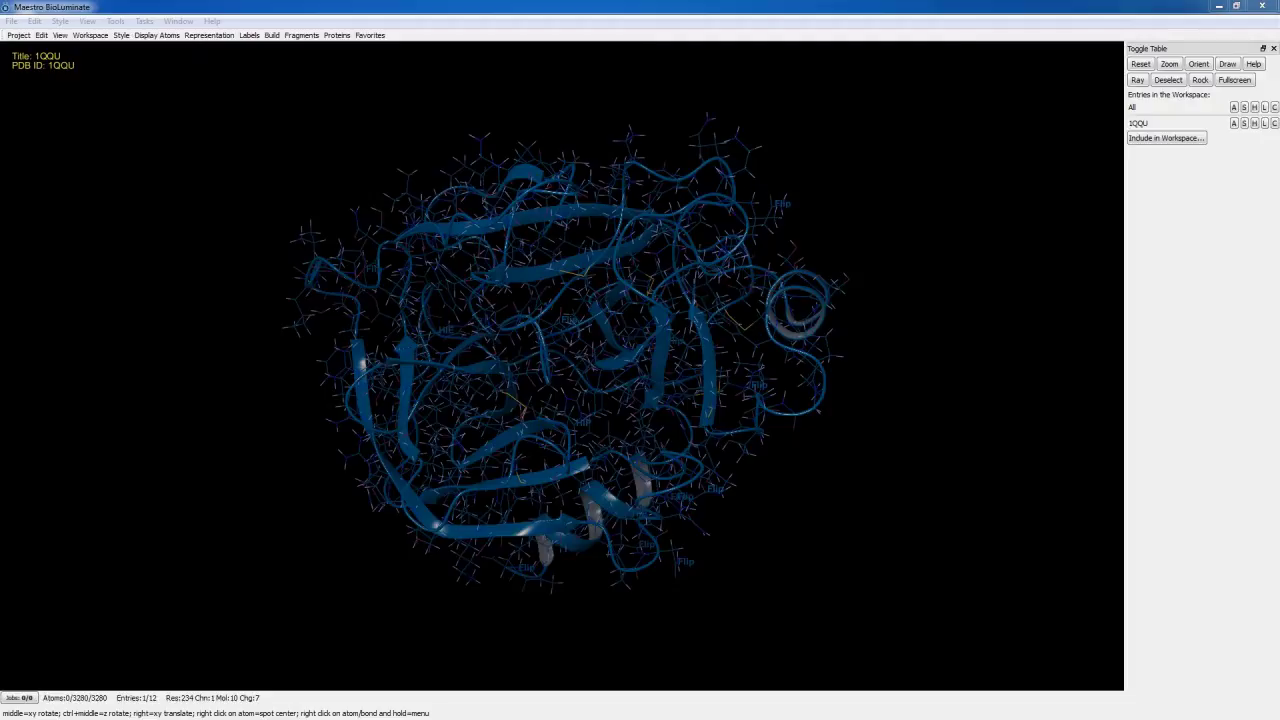
- Orbit the grey protein and the blue 1QQU receptor in several directions to inspect both
middle_click_drag(968, 410, 931, 445)
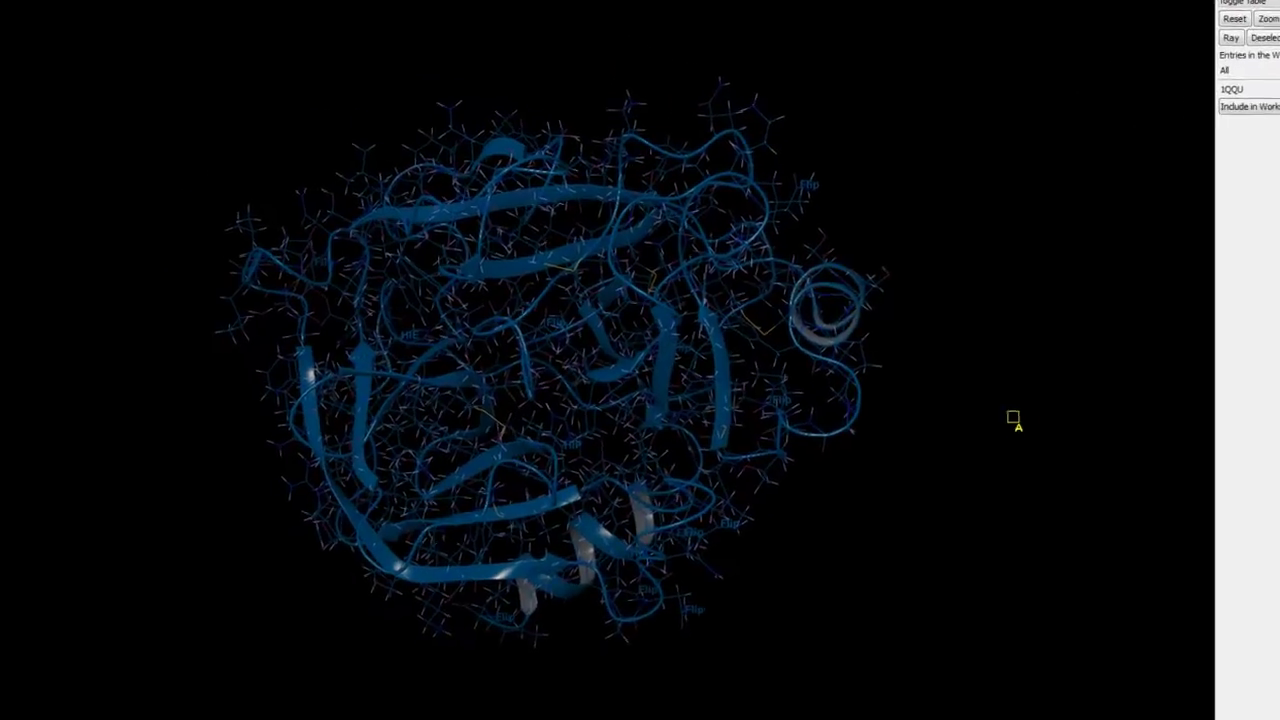
middle_click_drag(1018, 470, 1063, 366)
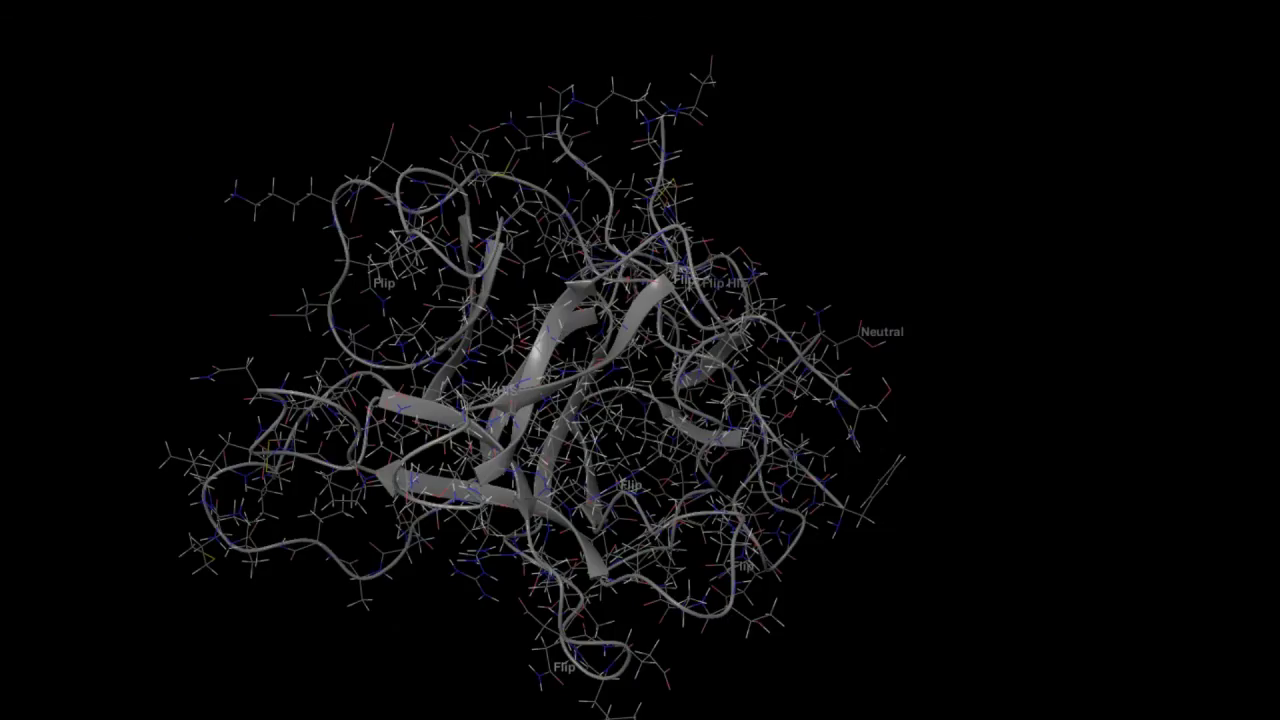
middle_click_drag(1203, 331, 1101, 285)
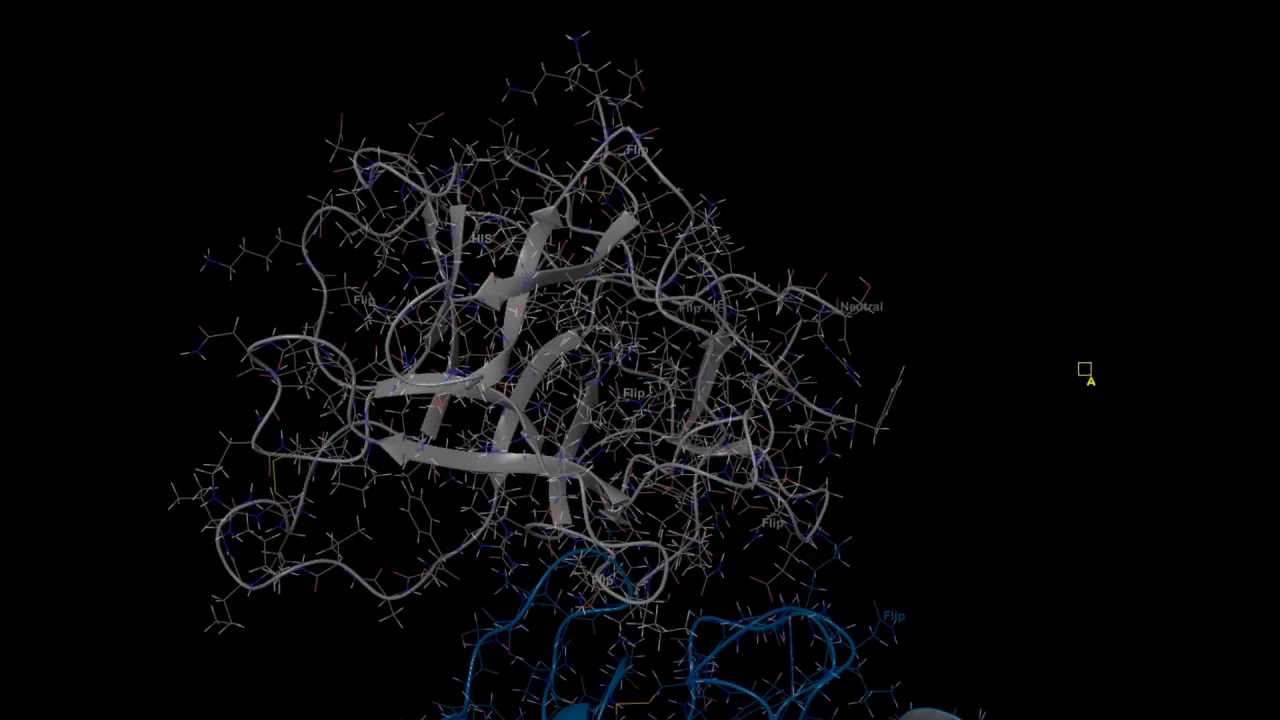
middle_click_drag(1088, 373, 1223, 331)
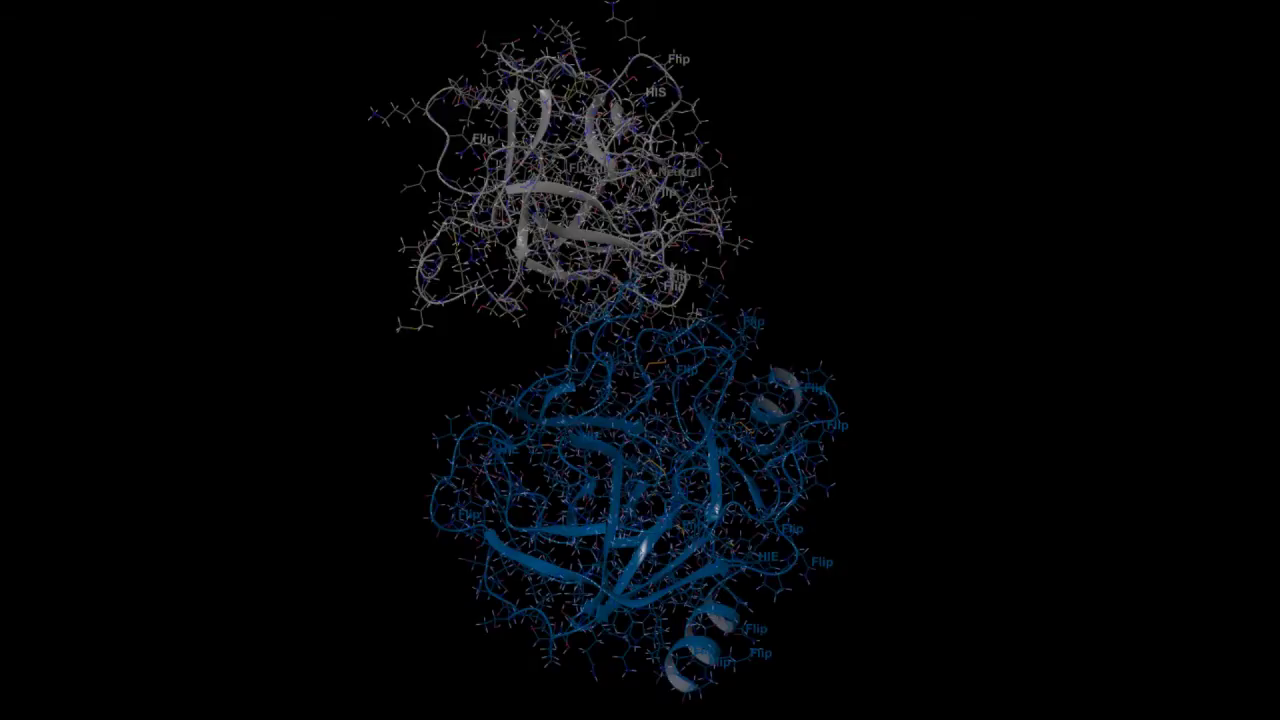
- Open Protein-Protein Docking from the Tasks menu
left_click(267, 40)
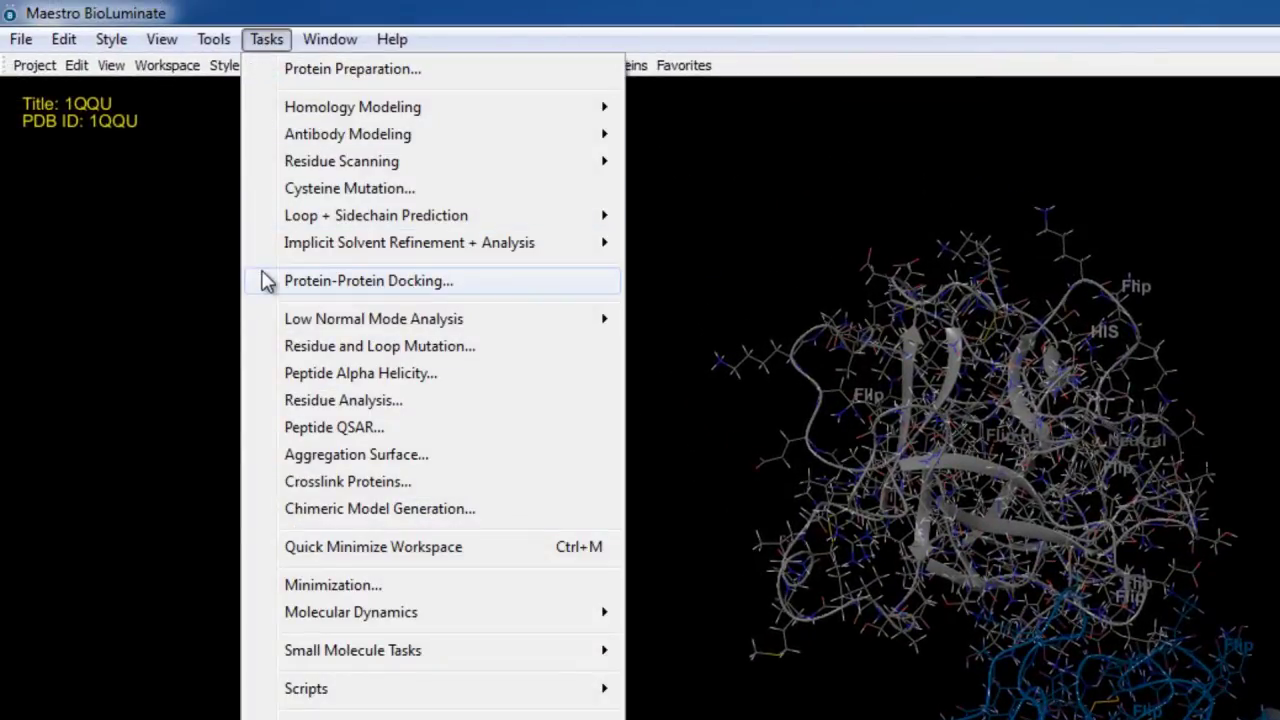
left_click(267, 281)
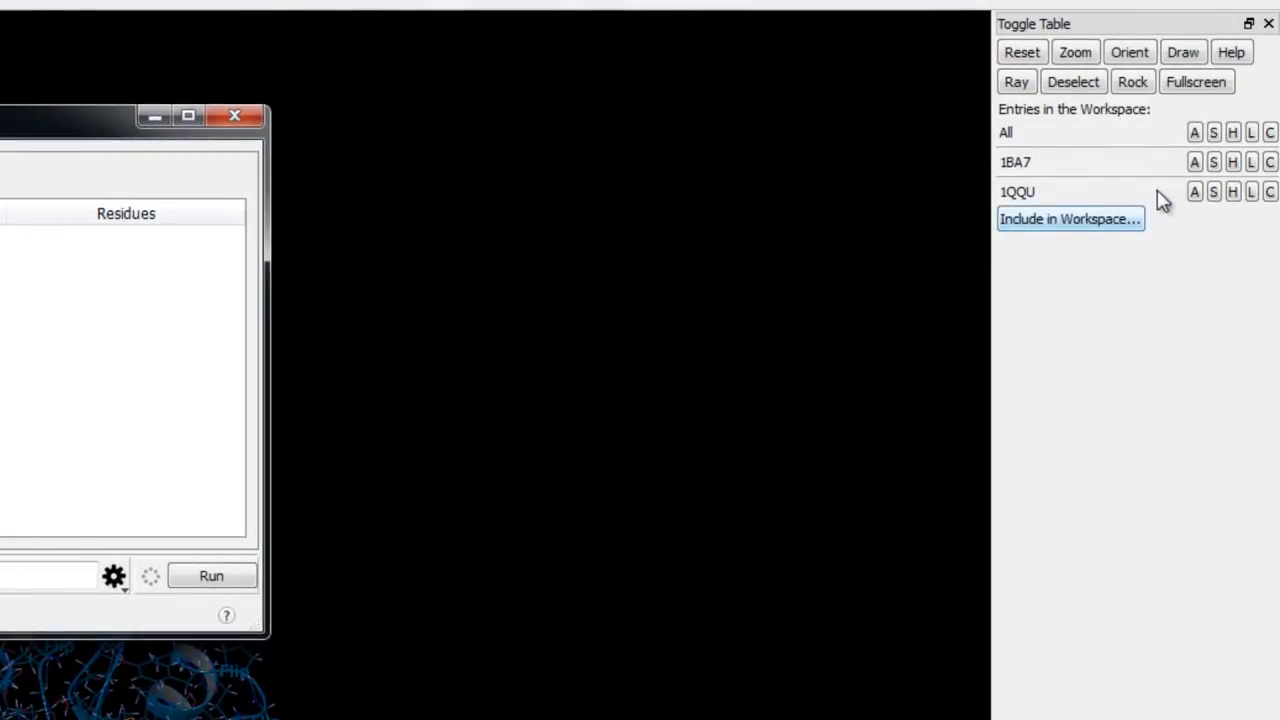
- Remove 1BA7 from the workspace and take the 1QQU receptor from the workspace
left_click(1195, 163)
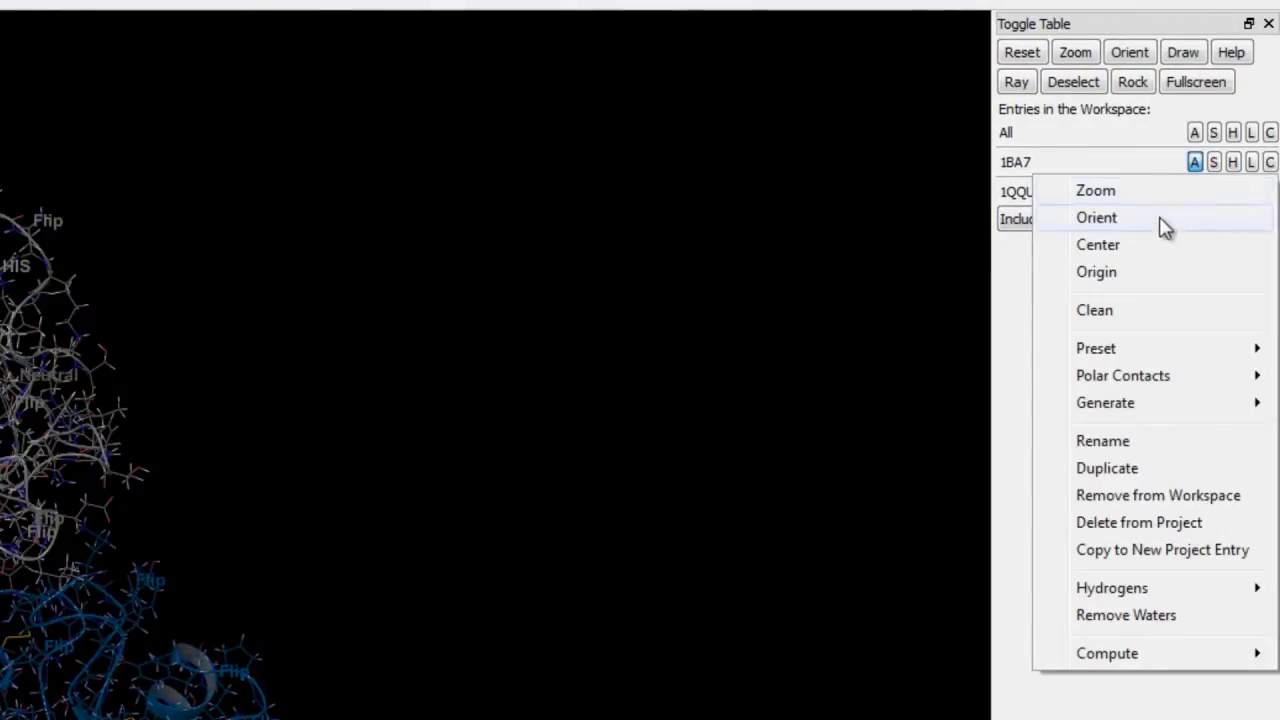
left_click(1190, 495)
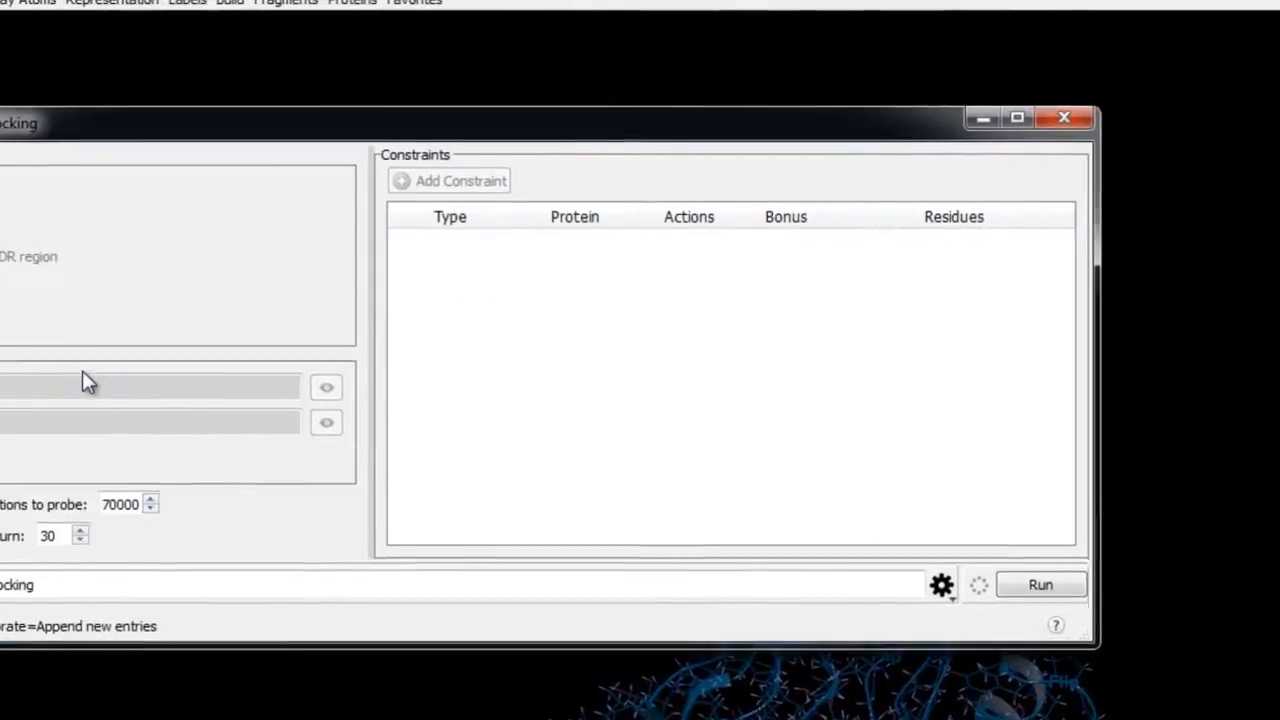
left_click(134, 390)
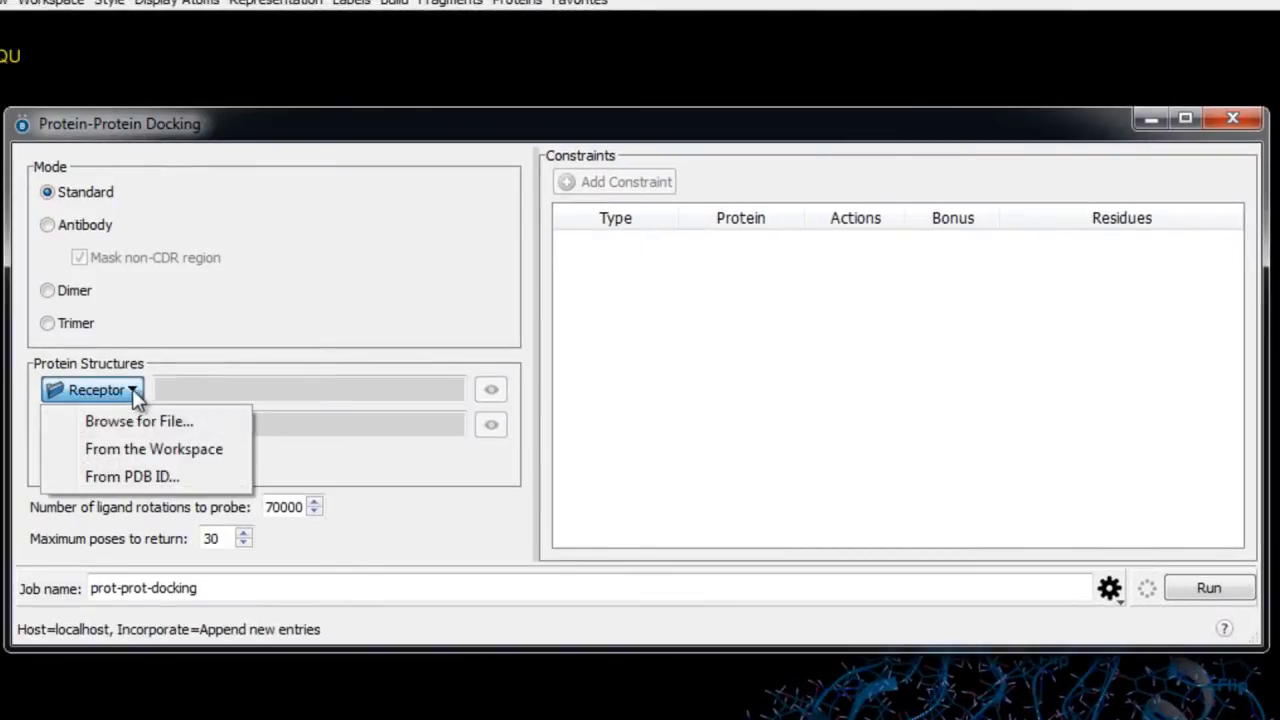
left_click(228, 447)
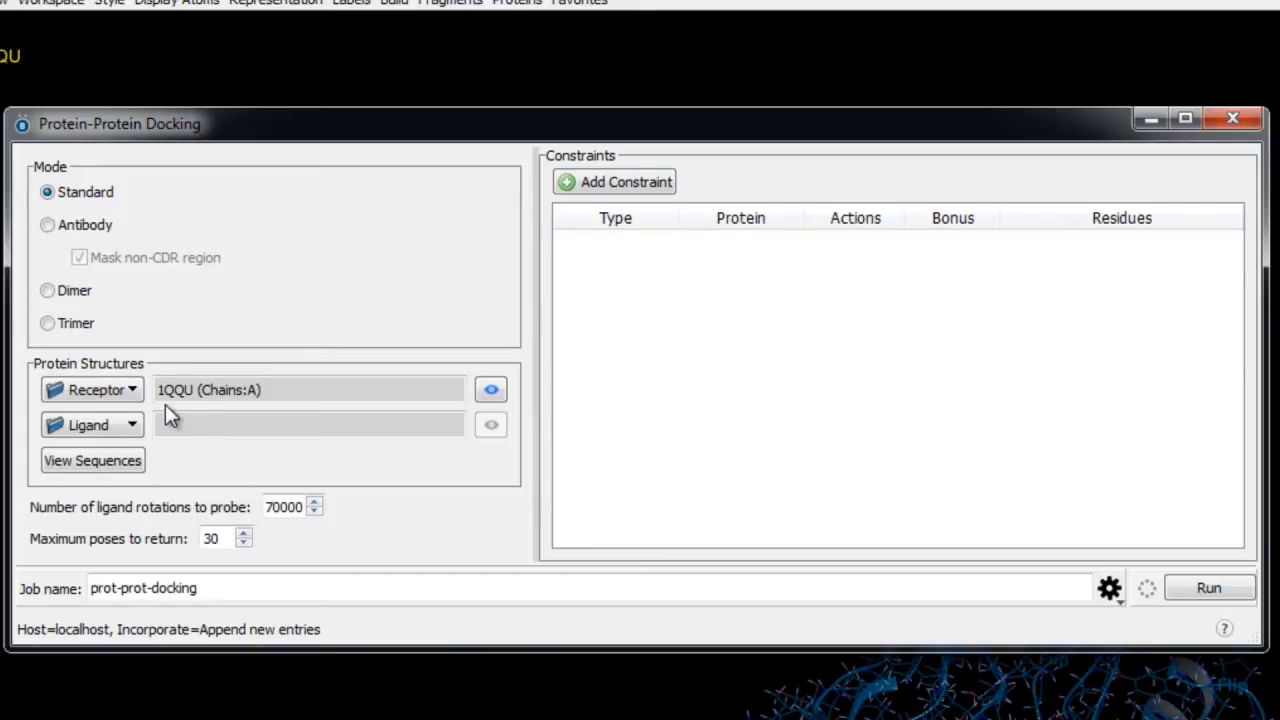
left_click(127, 393)
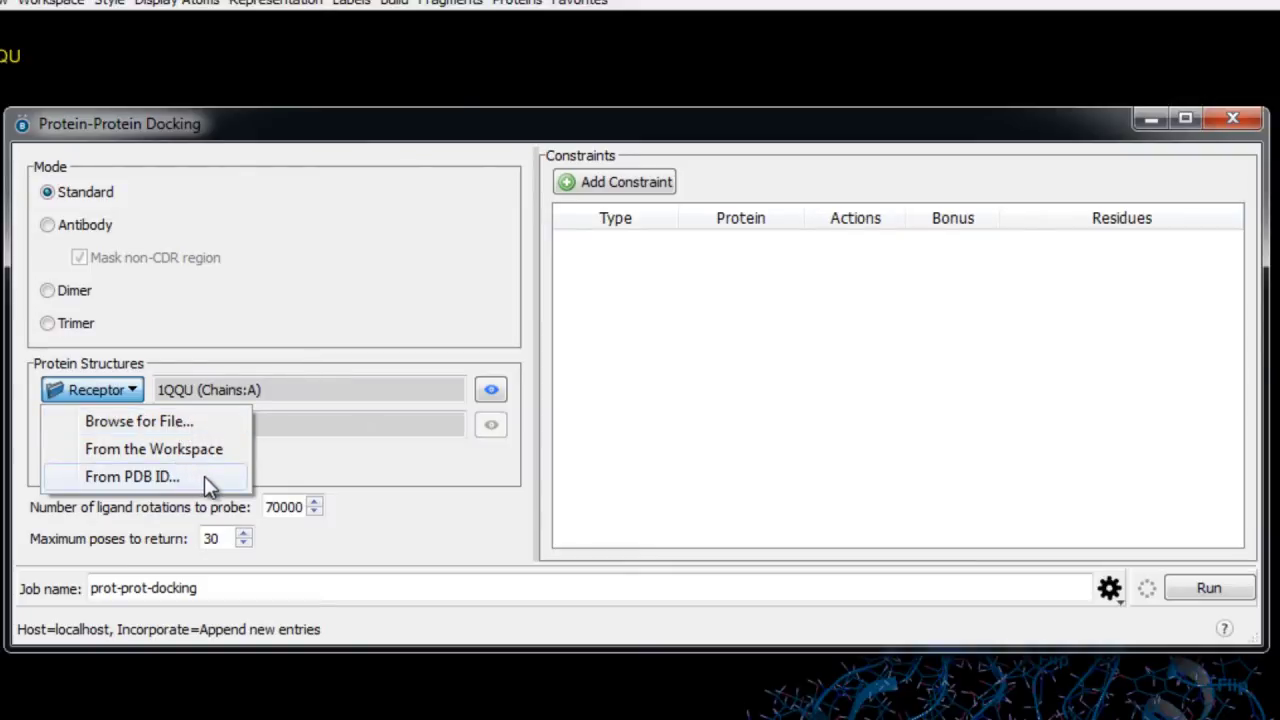
left_click(296, 453)
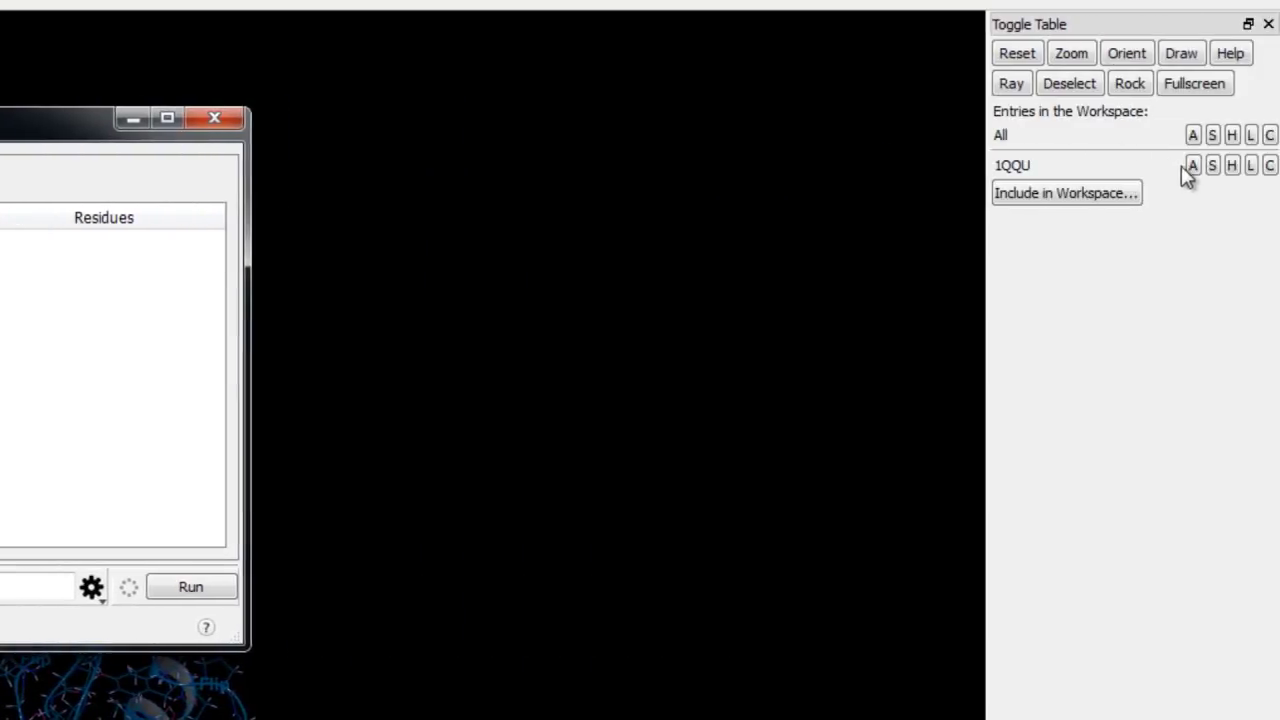
- Remove 1QQU from the workspace and include 1BA7 in its place
right_click(1188, 176)
left_click(1206, 503)
left_click(1050, 168)
left_click(307, 308)
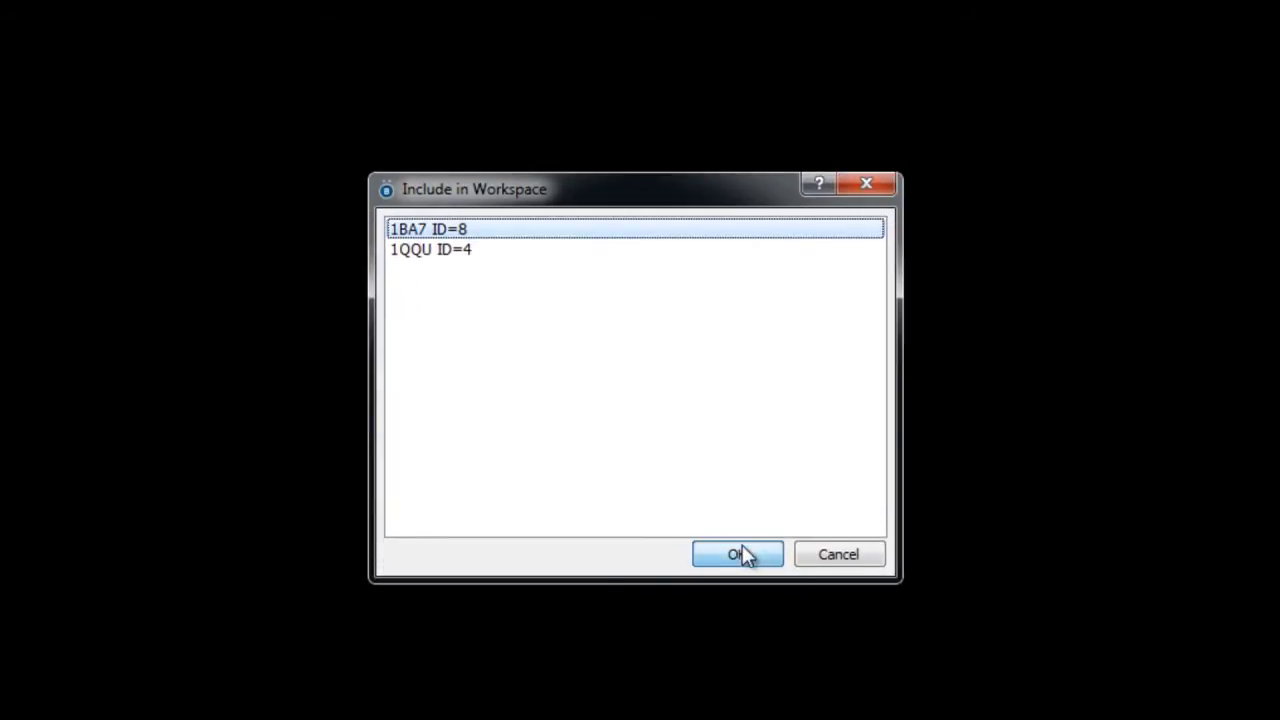
left_click(545, 634)
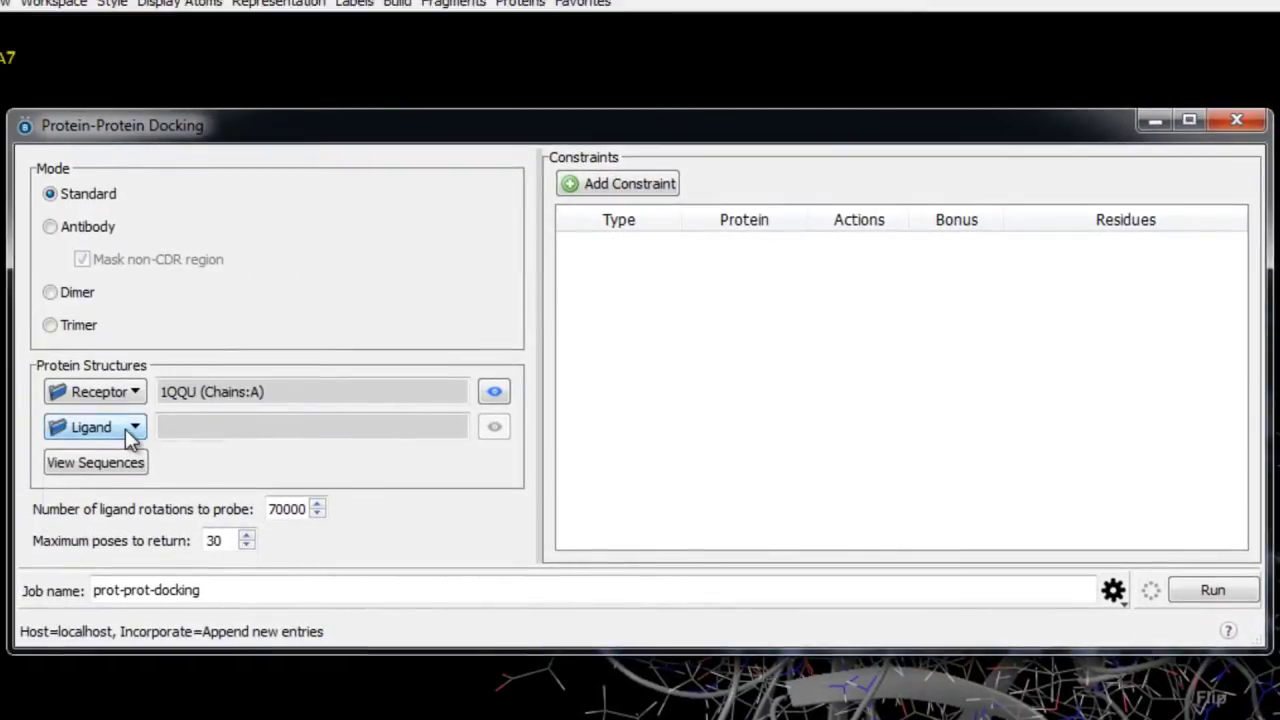
- Take 1BA7 chain B from the workspace as the ligand and display both docking partners
left_click(0, 328)
left_click(224, 488)
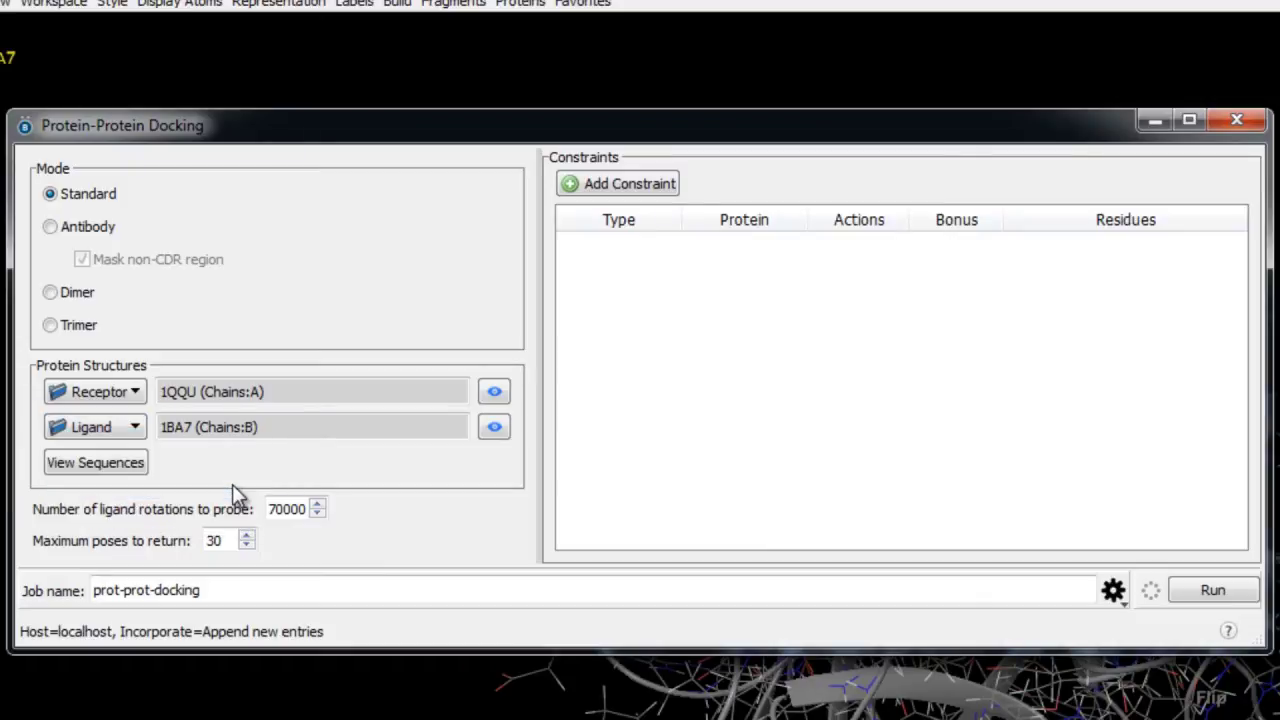
left_click(491, 396)
left_click(494, 427)
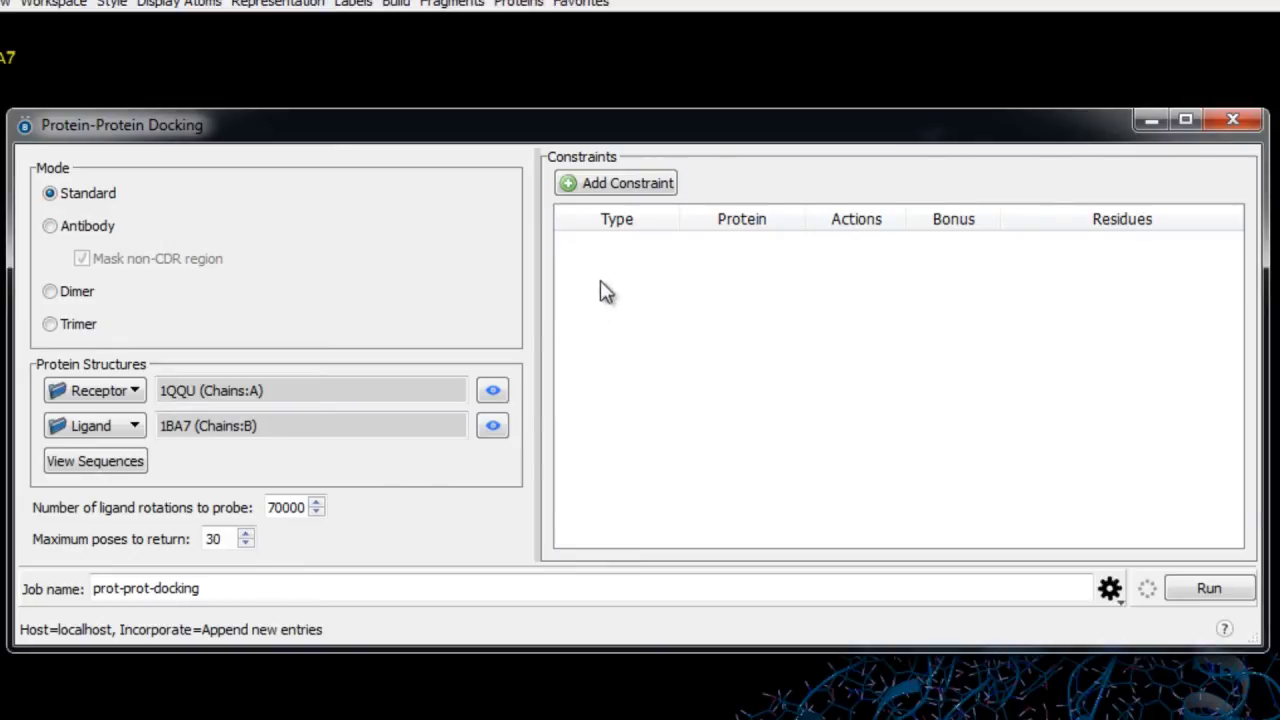
- Add an Attraction constraint with bonus 0.11 and apply it to the Ligand
left_click(604, 188)
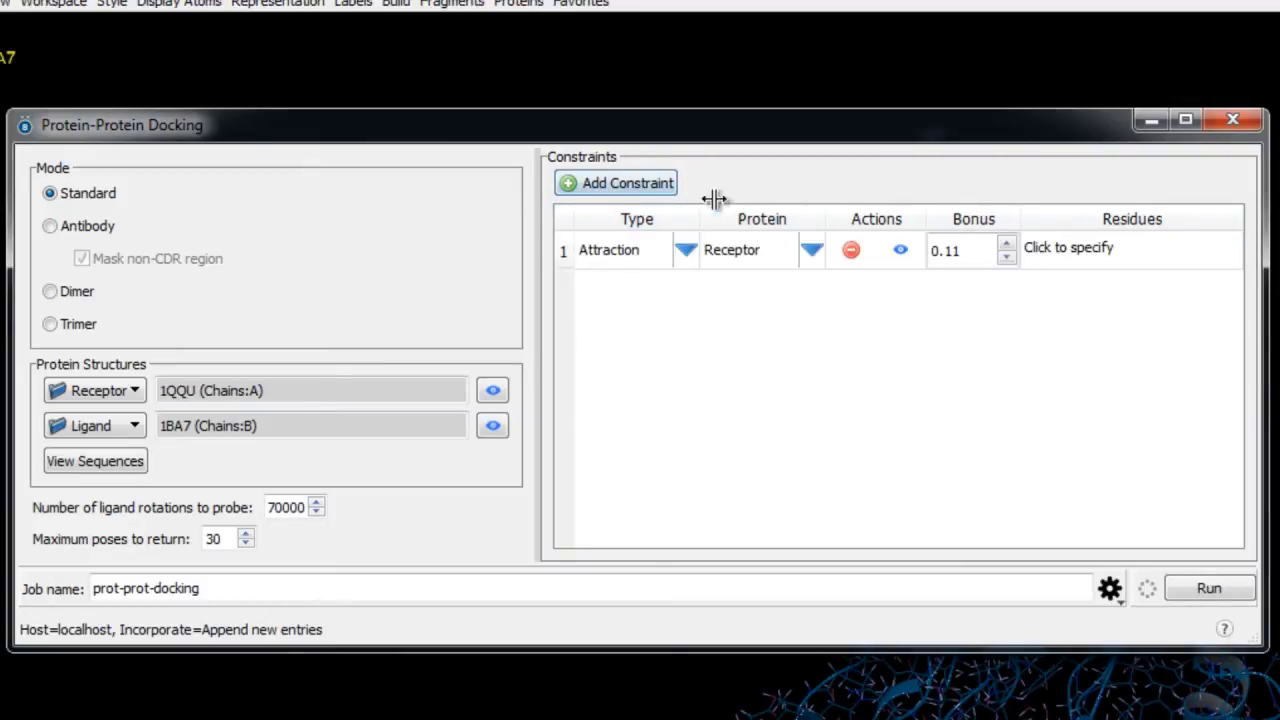
left_click(685, 255)
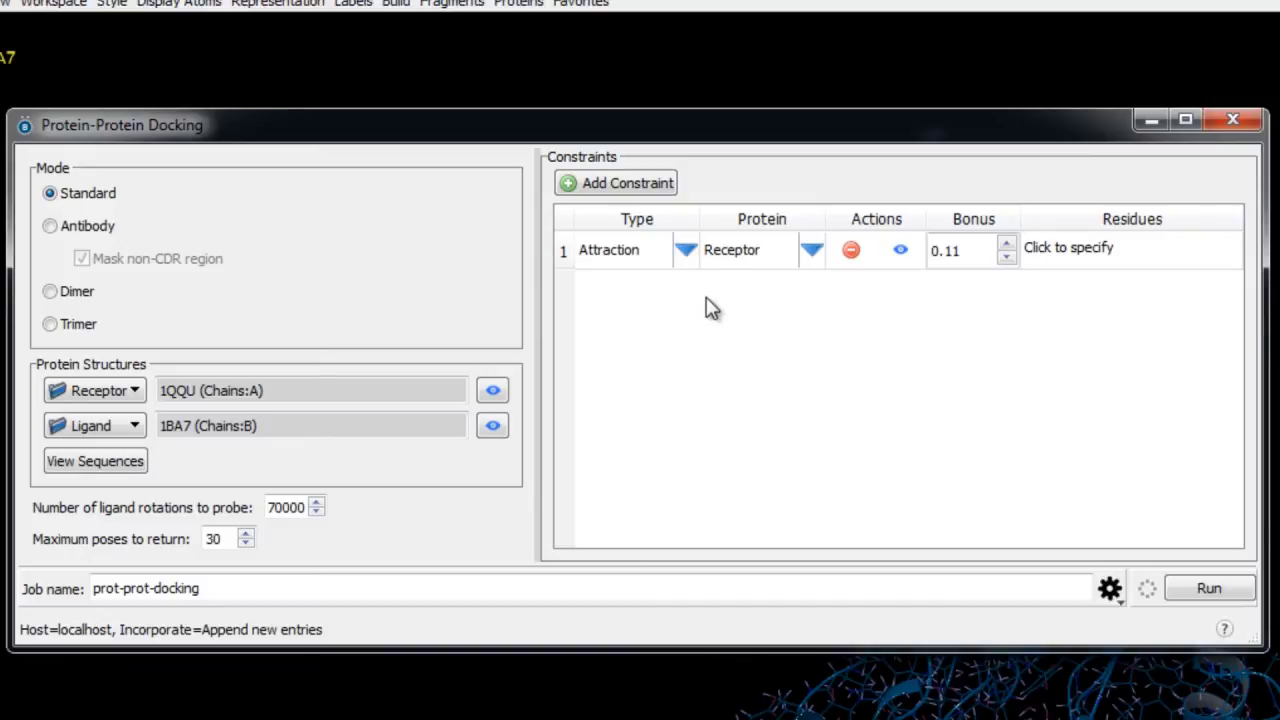
left_click(815, 251)
left_click(750, 292)
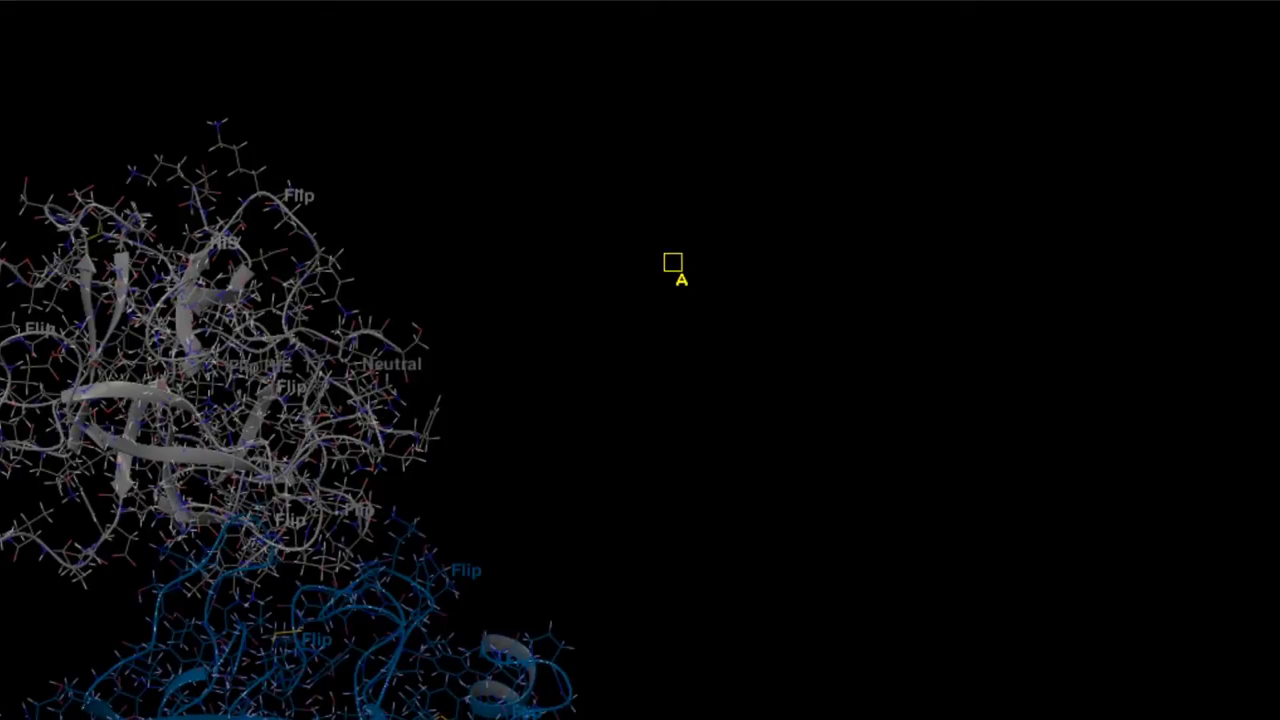
- Select the lysine and arginine side chains on grey chain B for the constraint residues
middle_click_drag(675, 262, 64, 416)
scroll(626, 323, "up", 5)
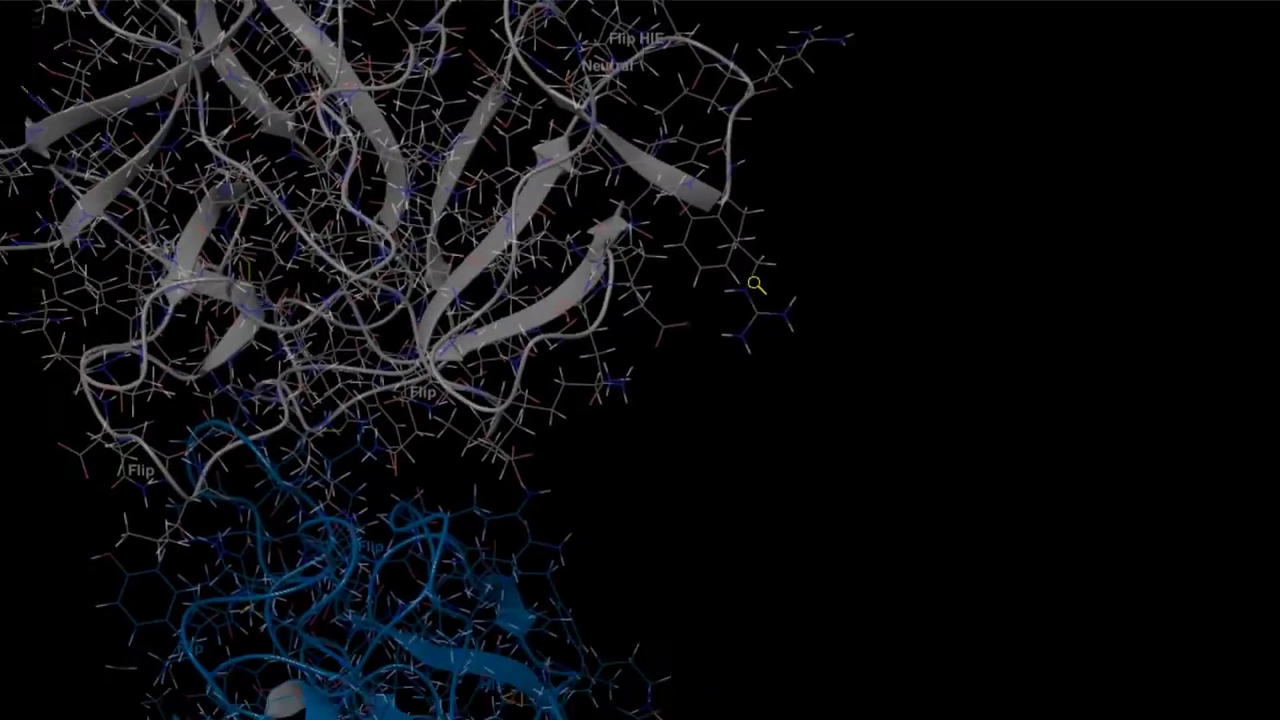
scroll(886, 209, "down", 5)
scroll(866, 223, "up", 5)
scroll(743, 423, "up", 4)
left_click(683, 190)
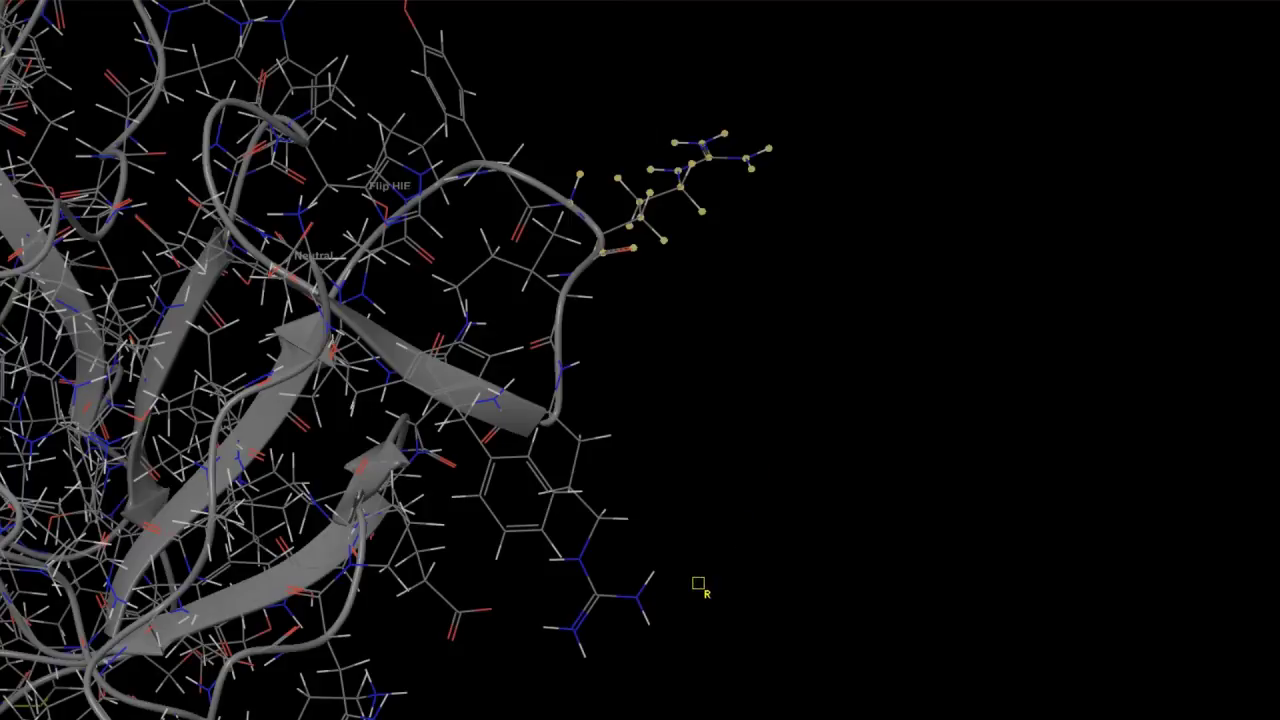
left_click(640, 600, "shift")
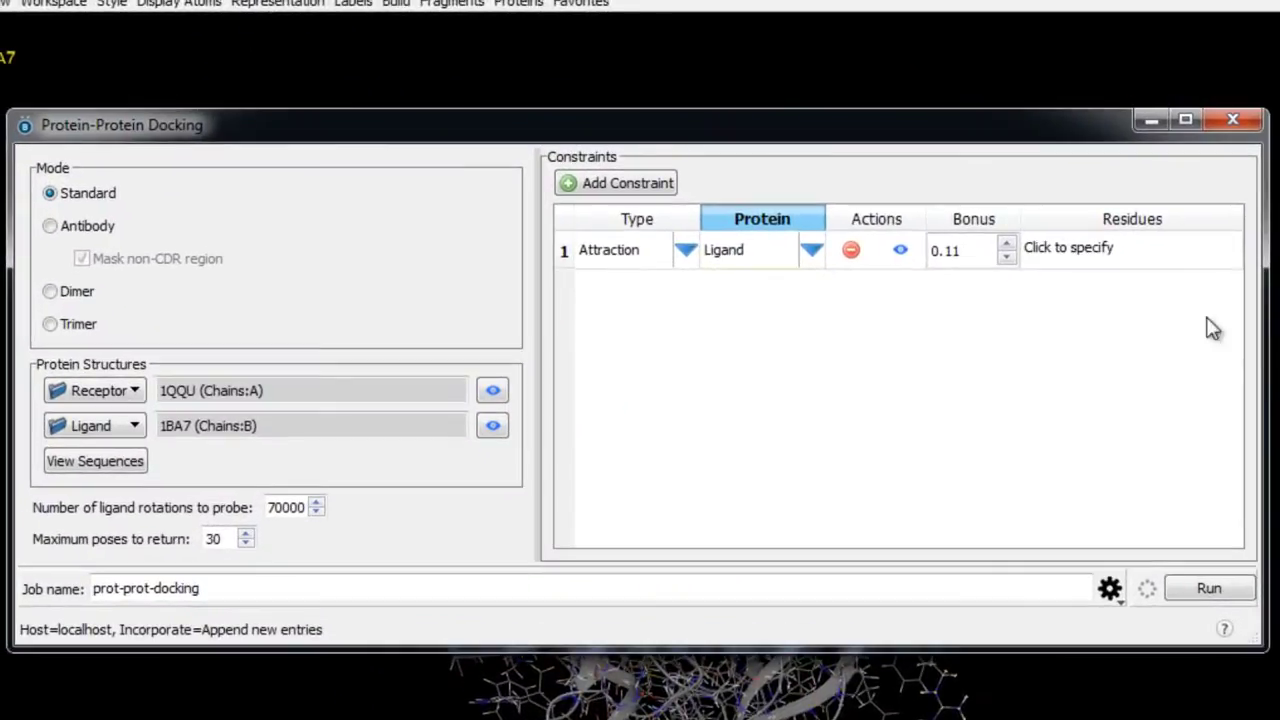
left_click(958, 226)
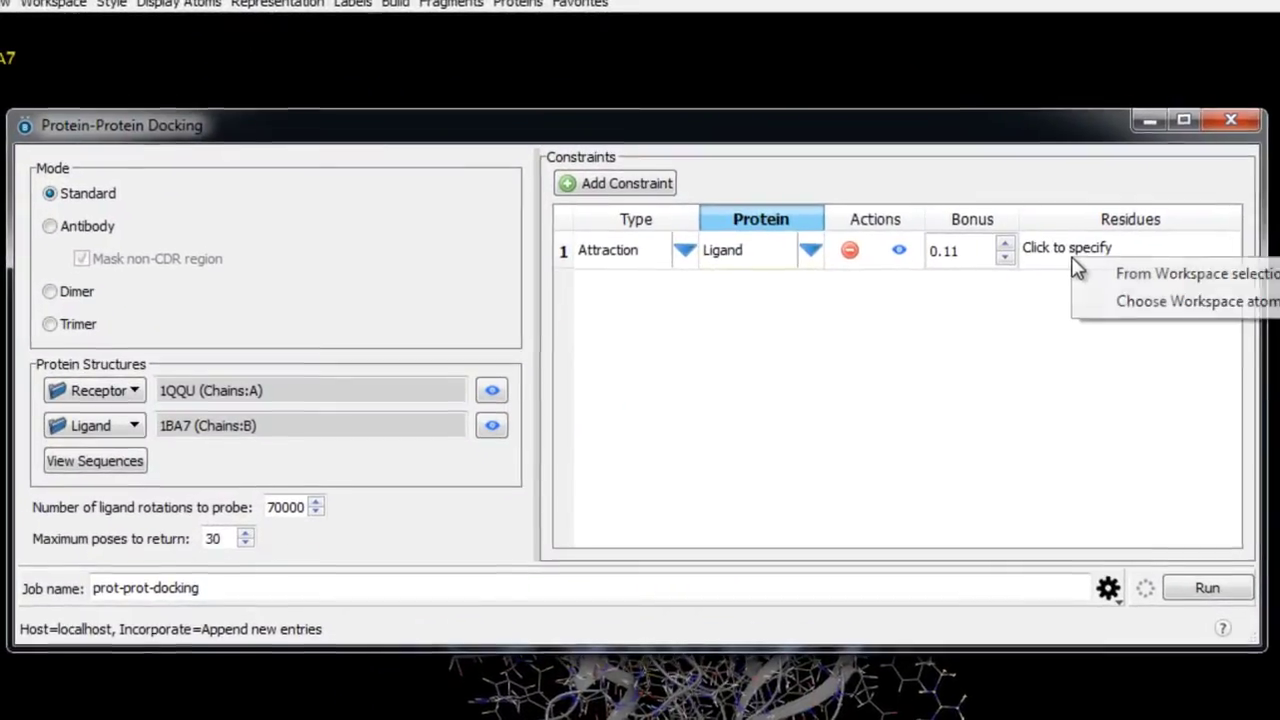
- Set the constraint residues to B:63 and B:65 and name the job 1qqu-1ba7
left_click(1226, 279)
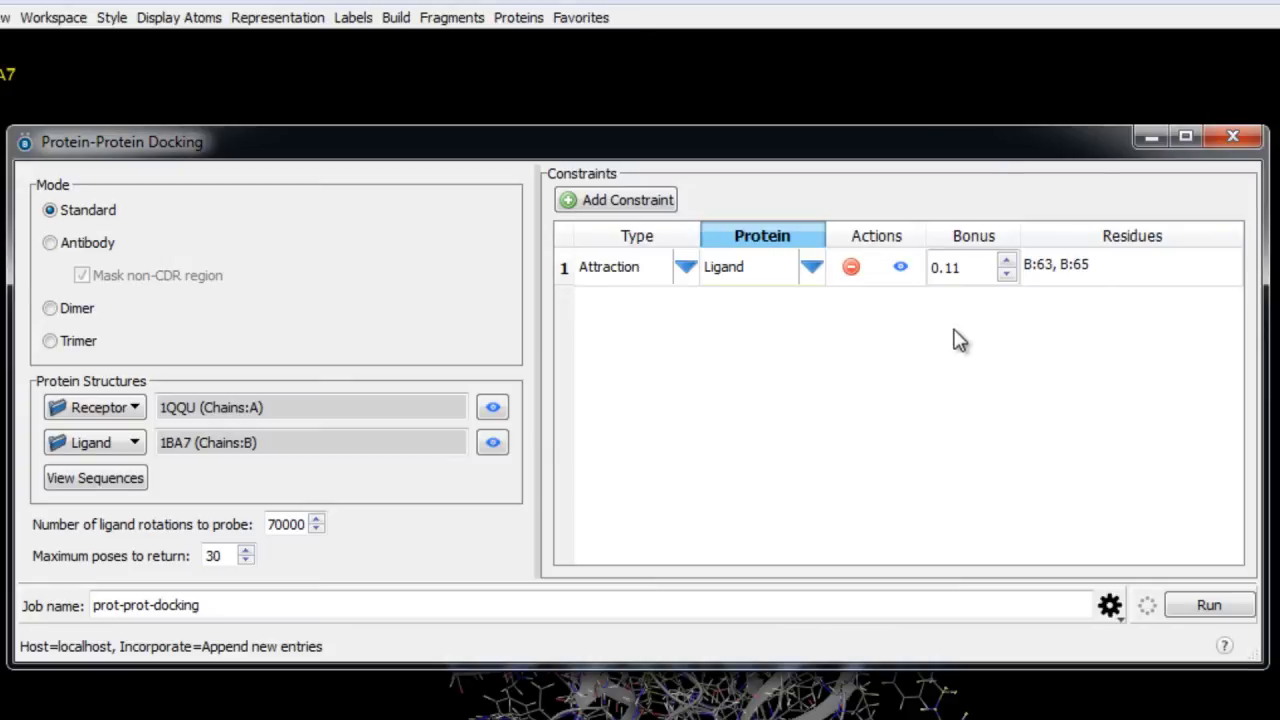
left_click_drag(225, 604, 64, 611)
type("1qqu-1ba7")
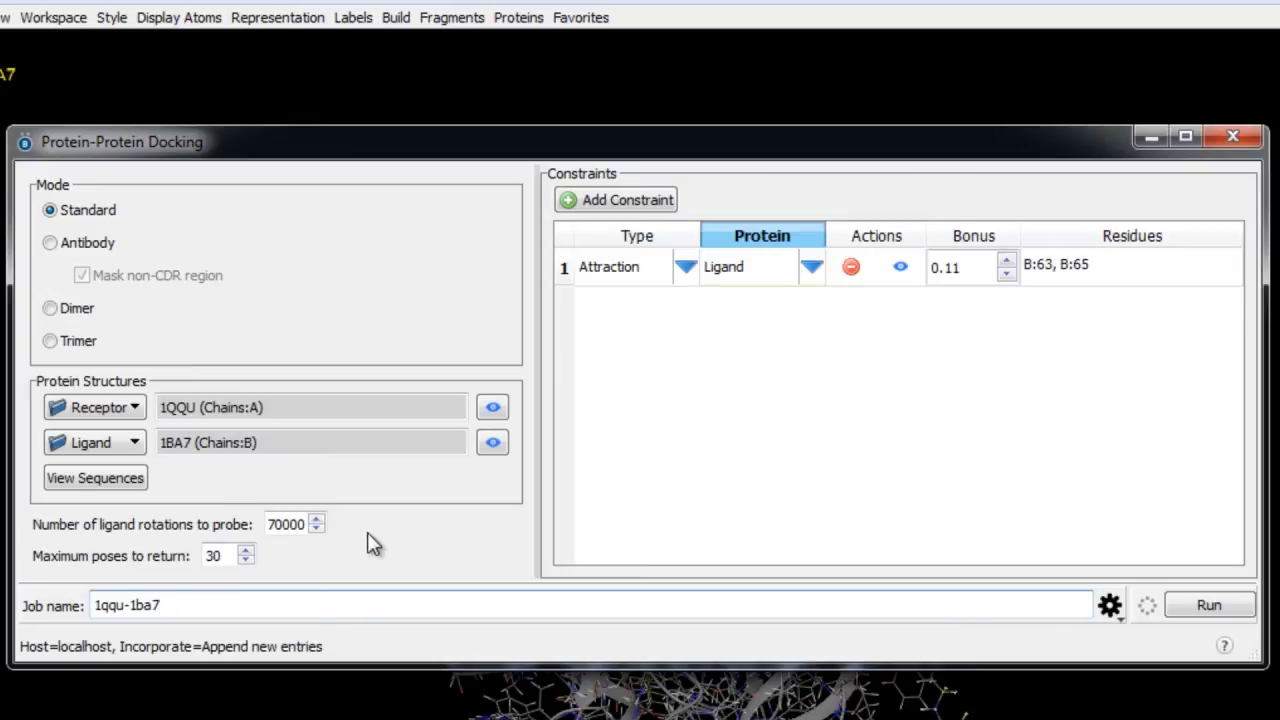
- Run the 1qqu-1ba7 docking job, then remove everything from the workspace
left_click(1197, 615)
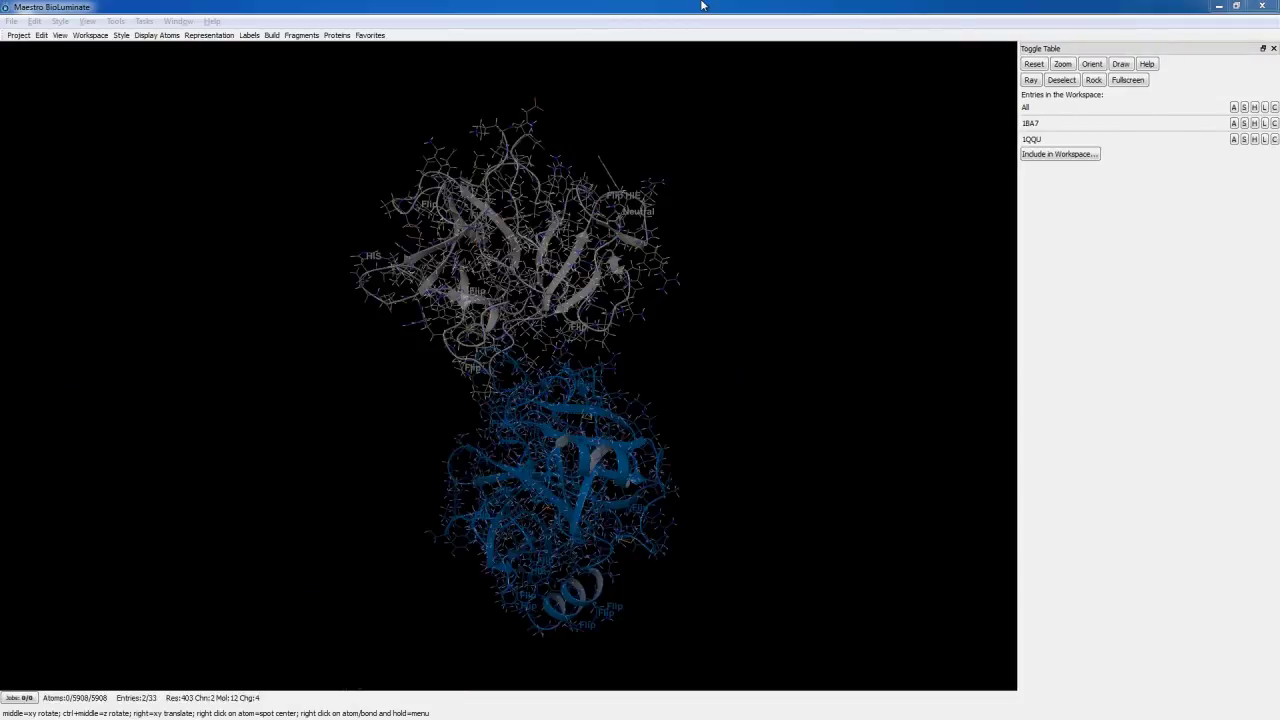
left_click(702, 6)
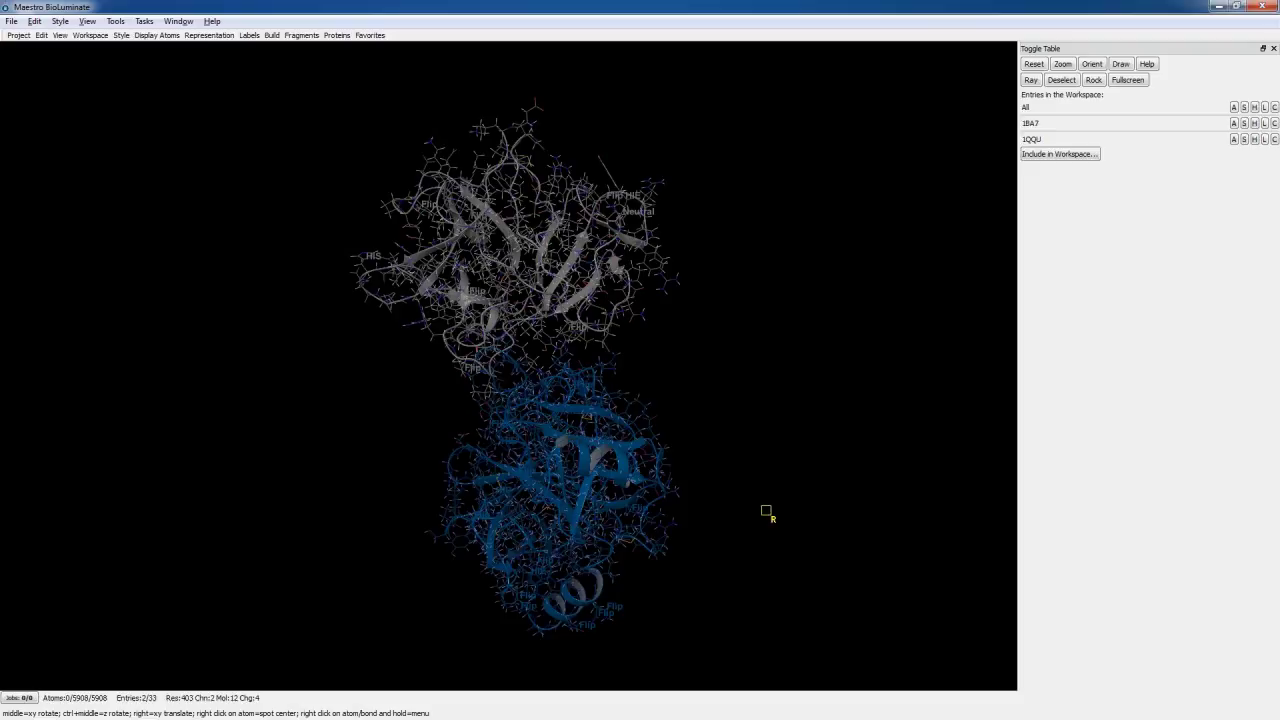
left_click(1233, 107)
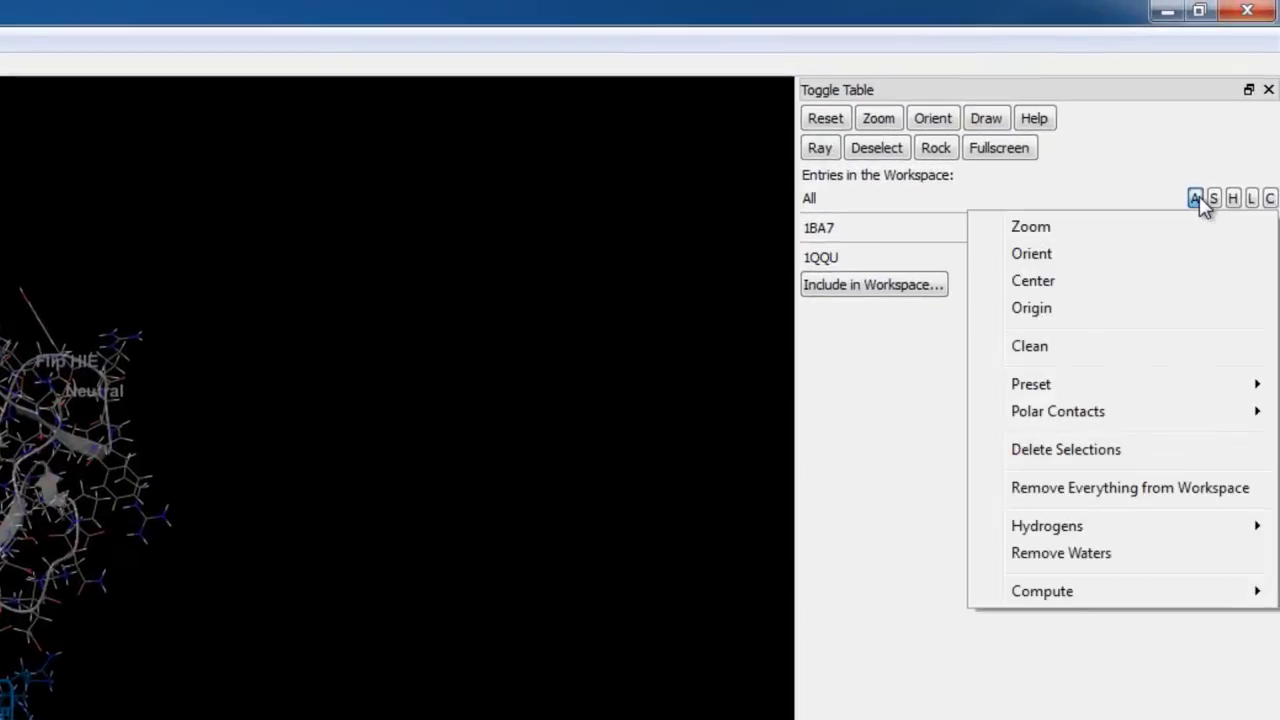
left_click(1104, 490)
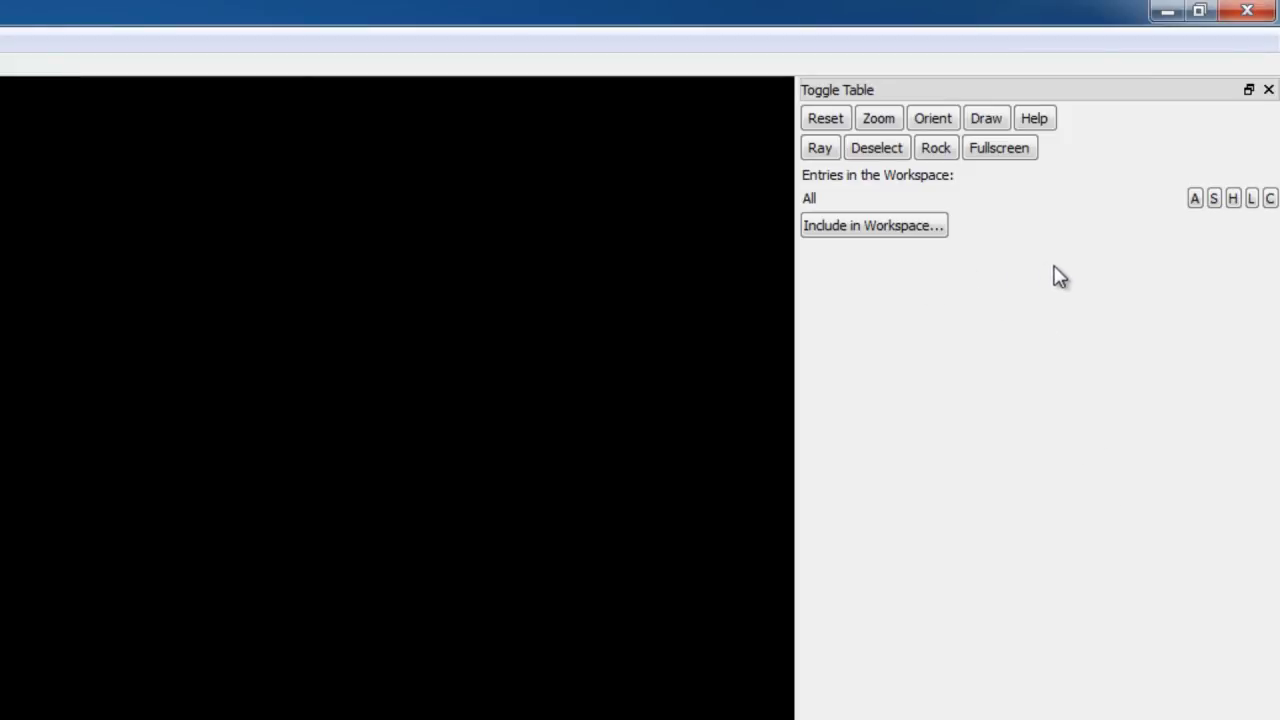
- Load 1qqu-1ba7-Receptor and top pose Ligand_1.000.00 into the workspace and inspect them
left_click(866, 236)
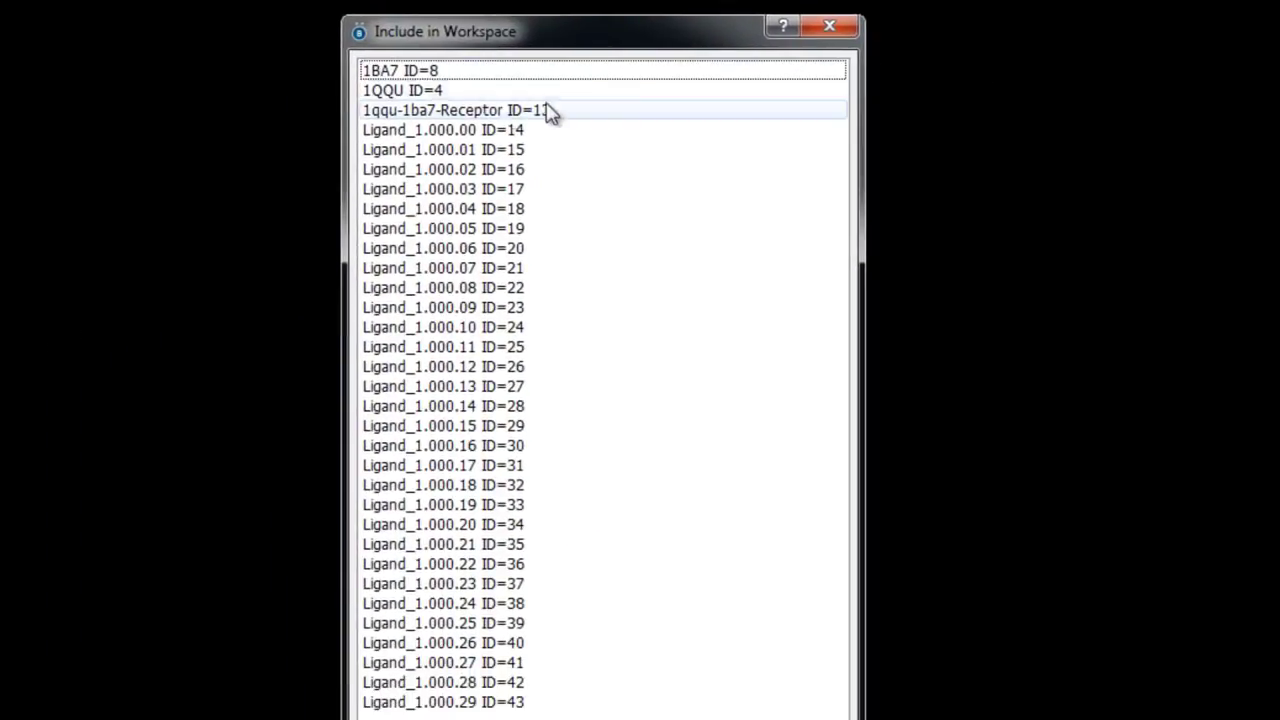
left_click(458, 112)
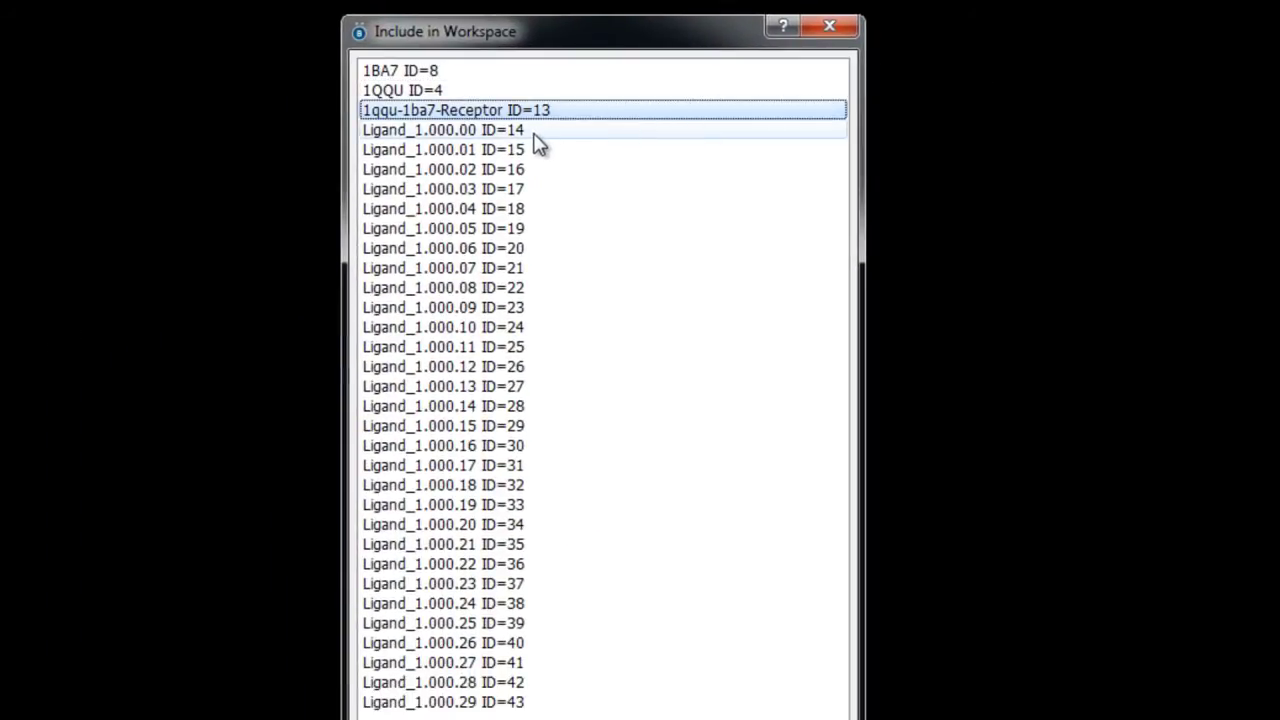
left_click(447, 130, "ctrl")
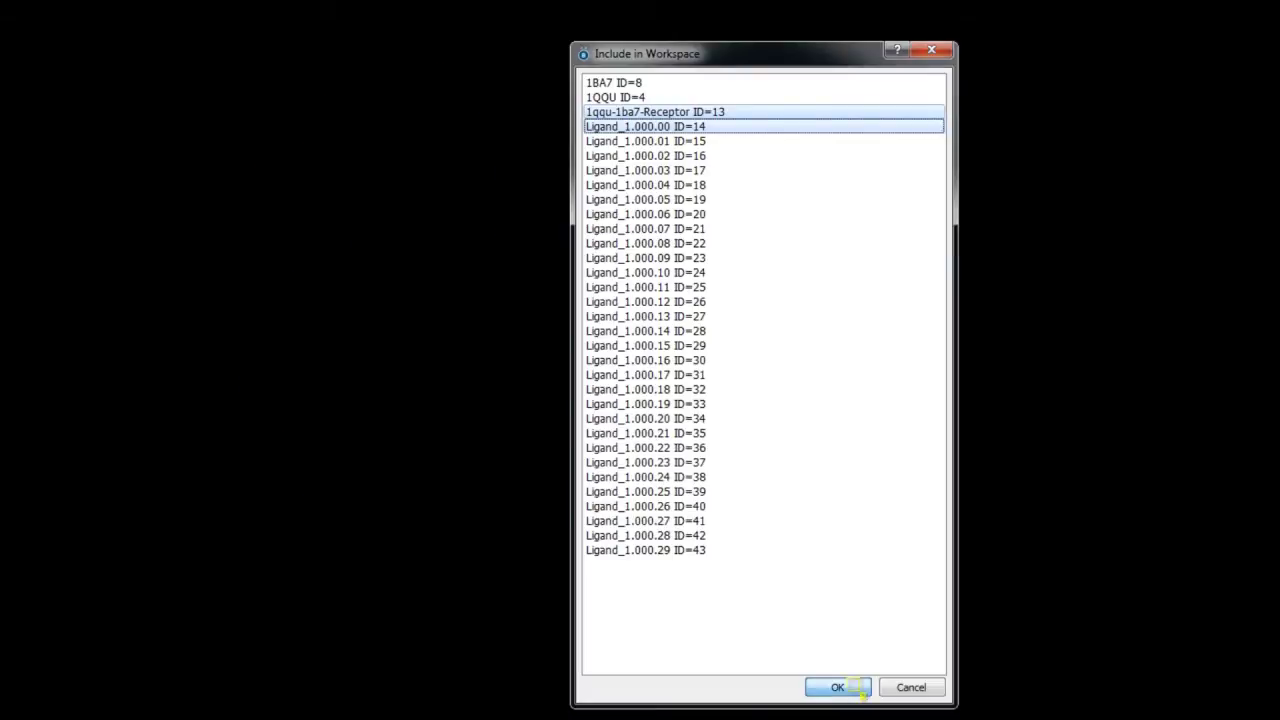
left_click(838, 687)
left_click_drag(951, 260, 877, 445)
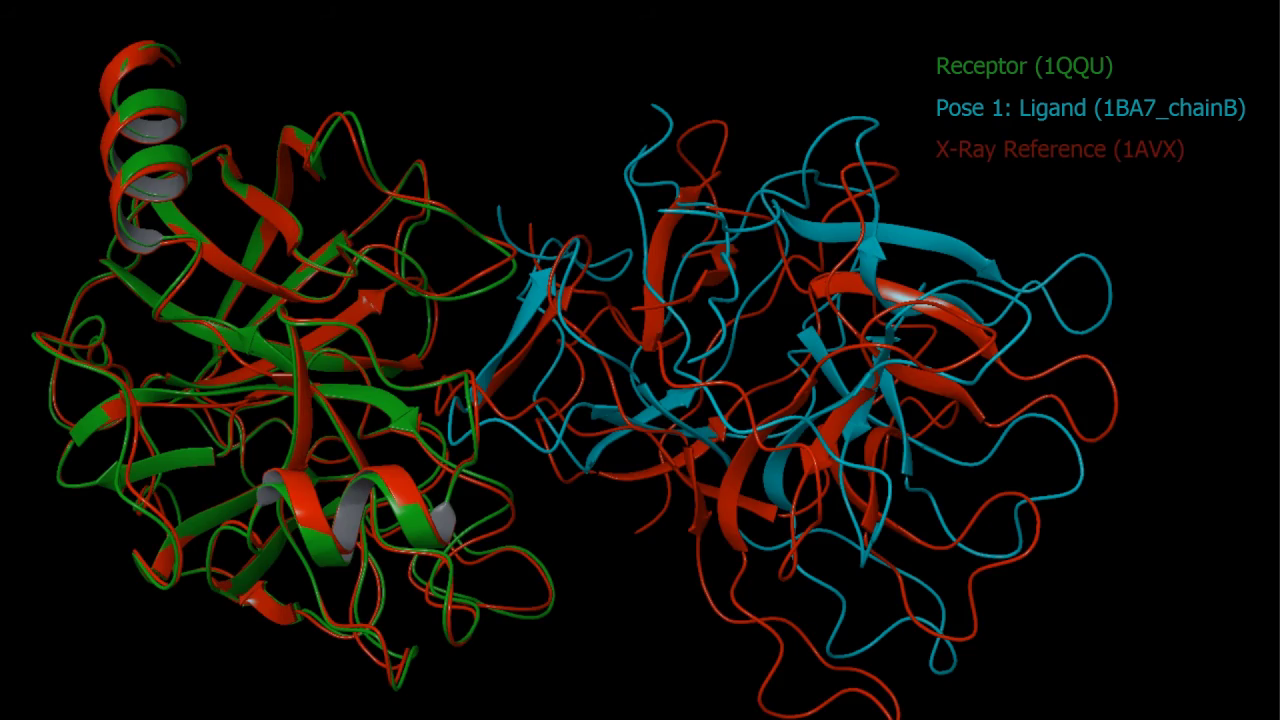
left_click_drag(766, 509, 749, 337)
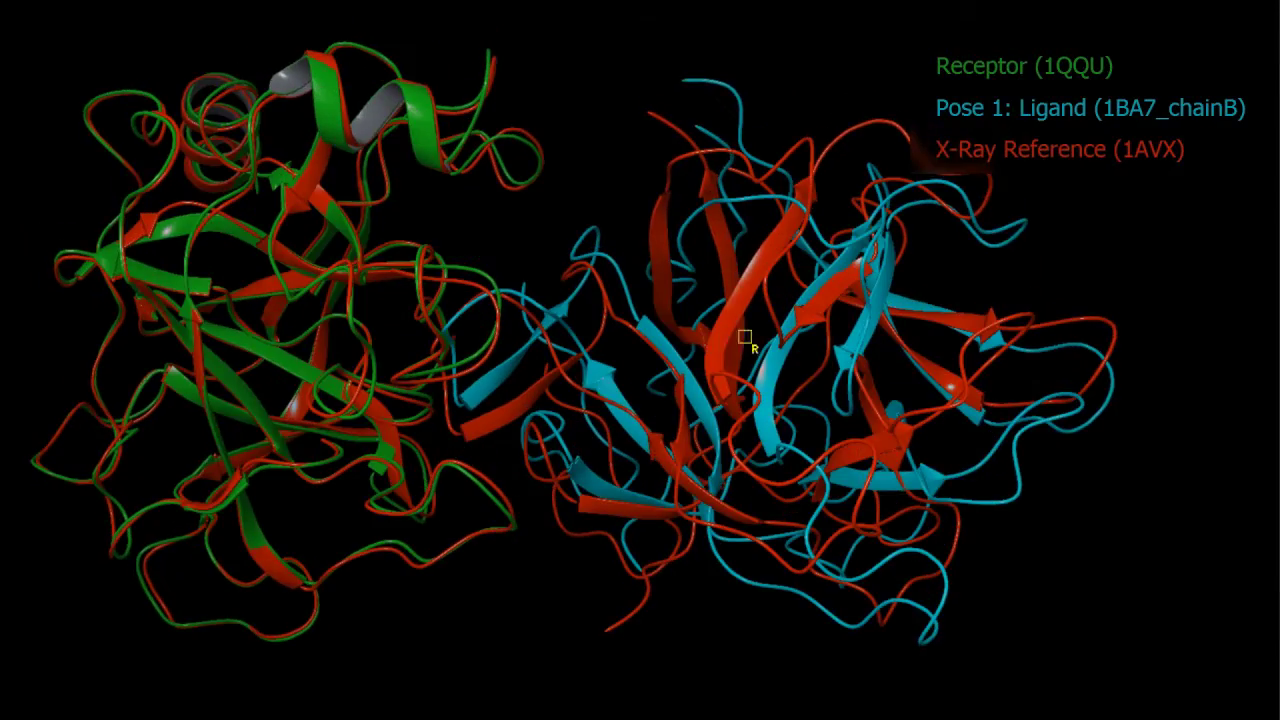
scroll(675, 388, "up", 5)
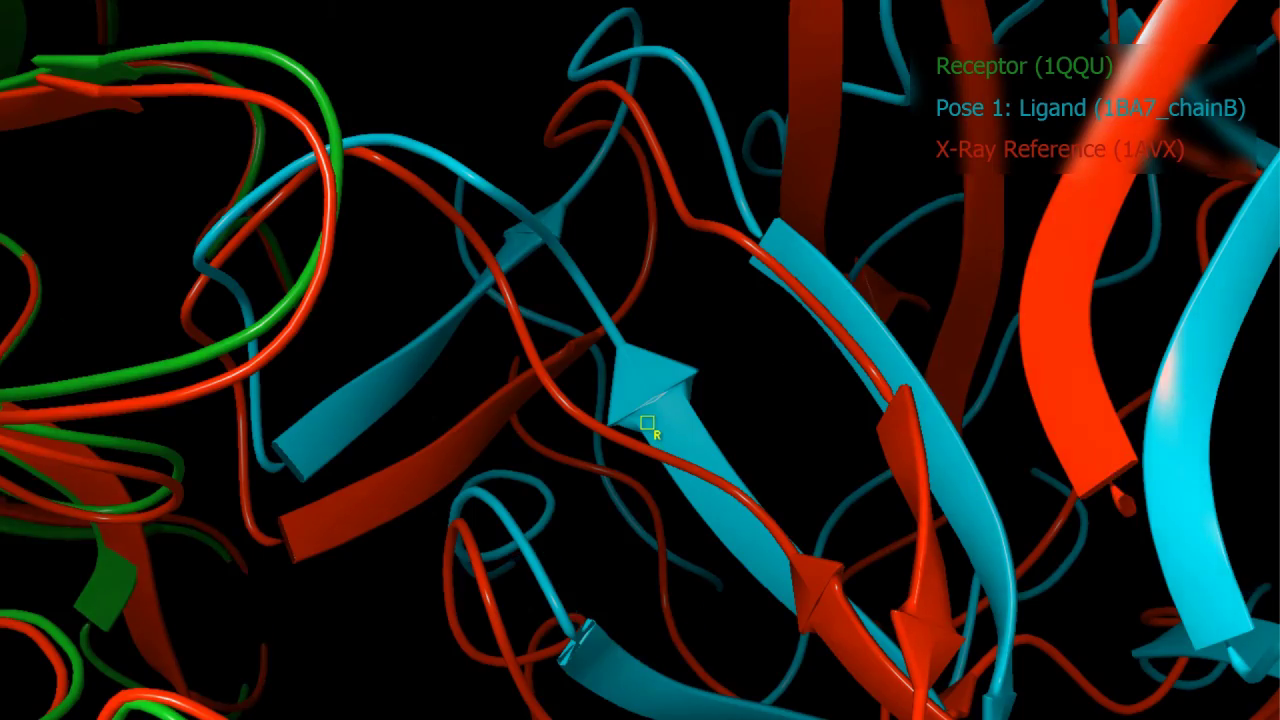
scroll(590, 487, "down", 4)
left_click_drag(590, 487, 528, 563)
scroll(600, 530, "down", 5)
left_click_drag(693, 500, 562, 300)
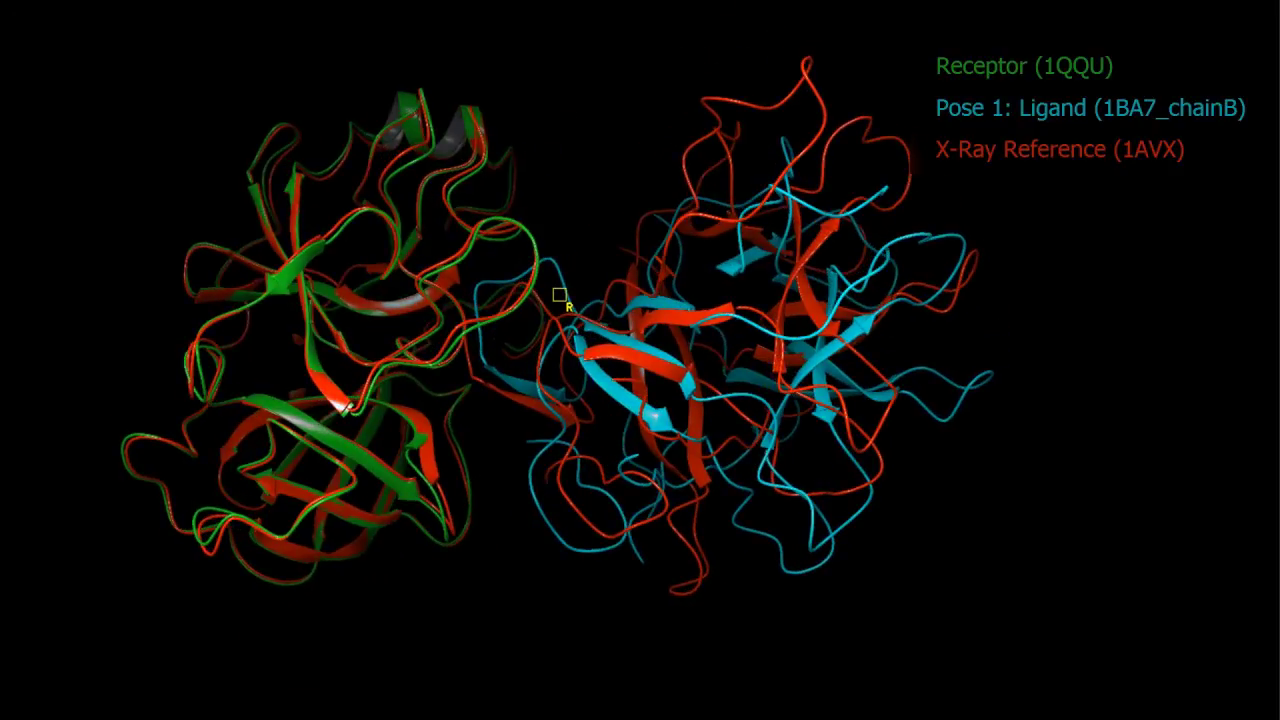